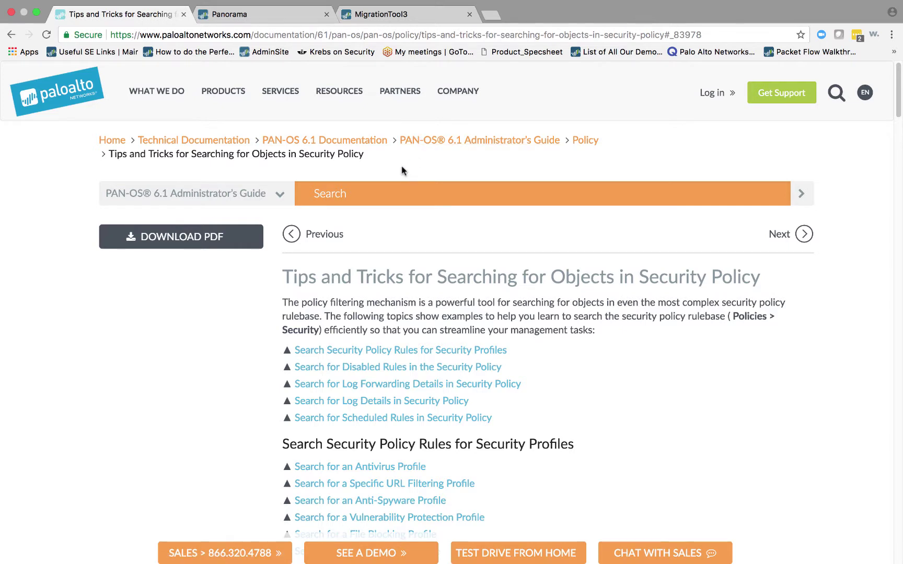
Step: Scroll down to the 'Search for a Vulnerability Protection Profile' section in TechDocs
scroll(402, 254, "down", 3)
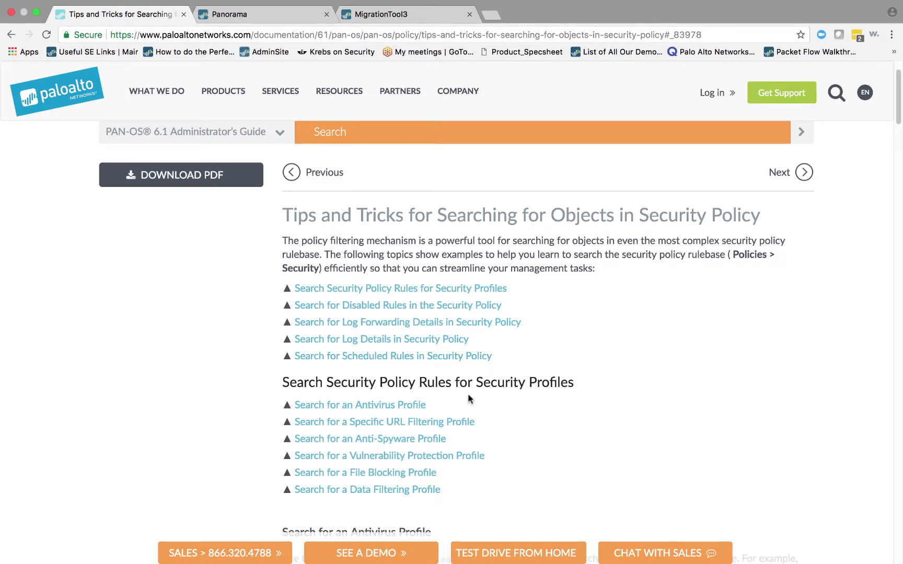
scroll(470, 418, "down", 1)
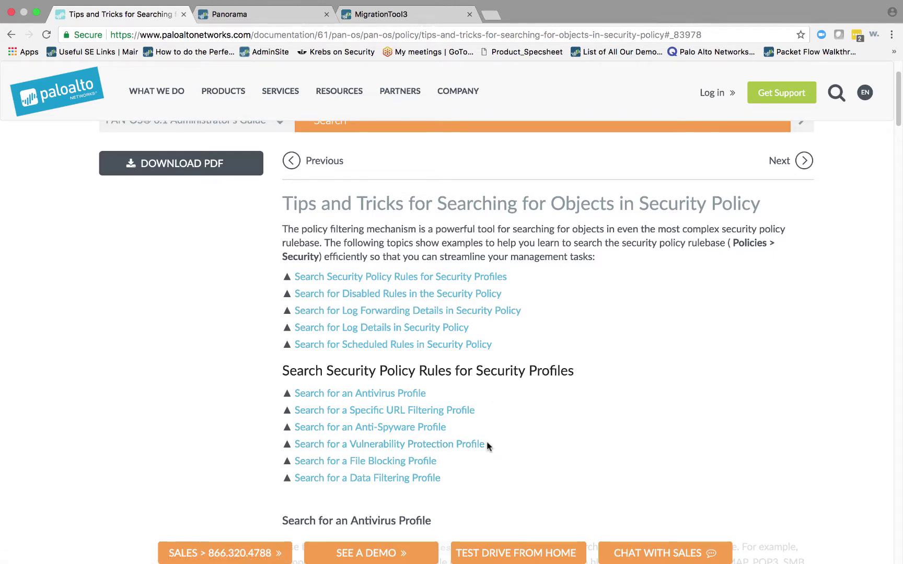
scroll(486, 441, "down", 10)
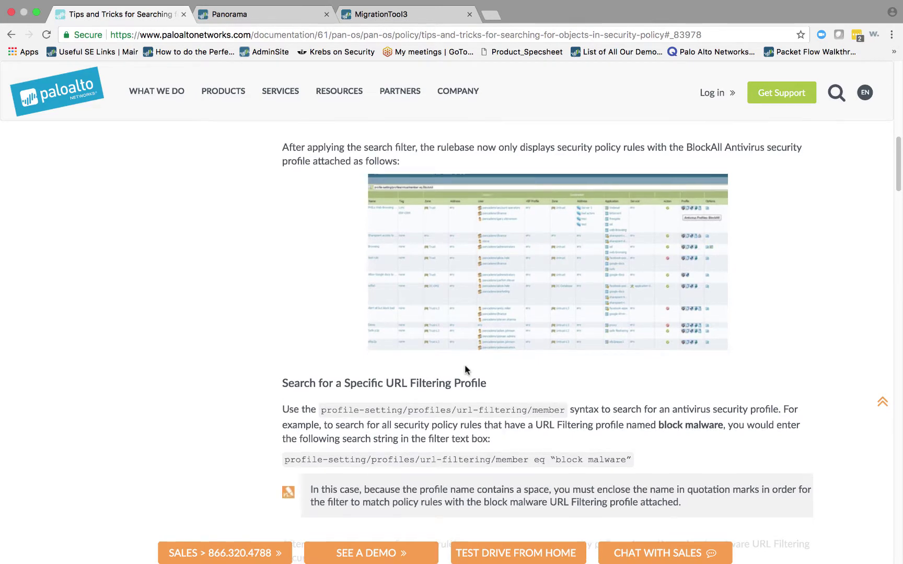
scroll(465, 364, "down", 7)
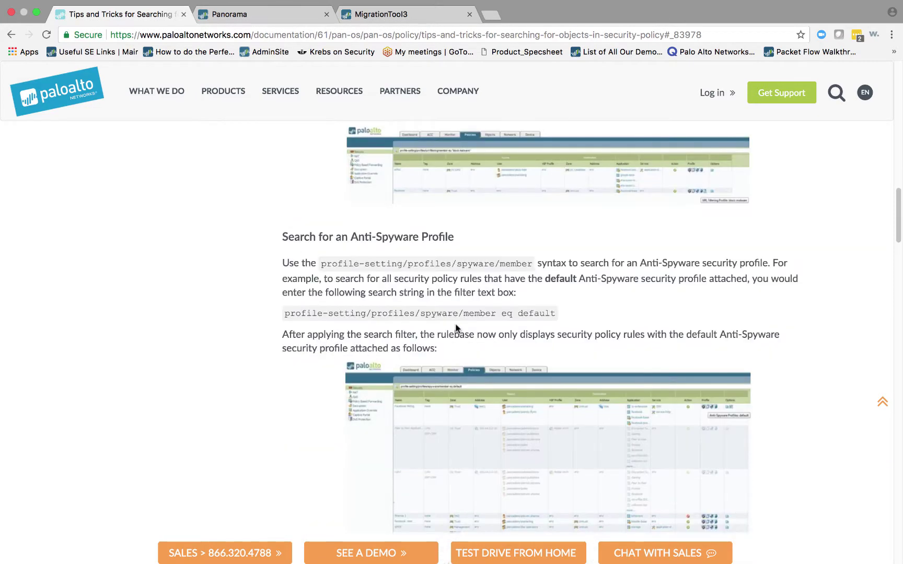
scroll(455, 327, "down", 5)
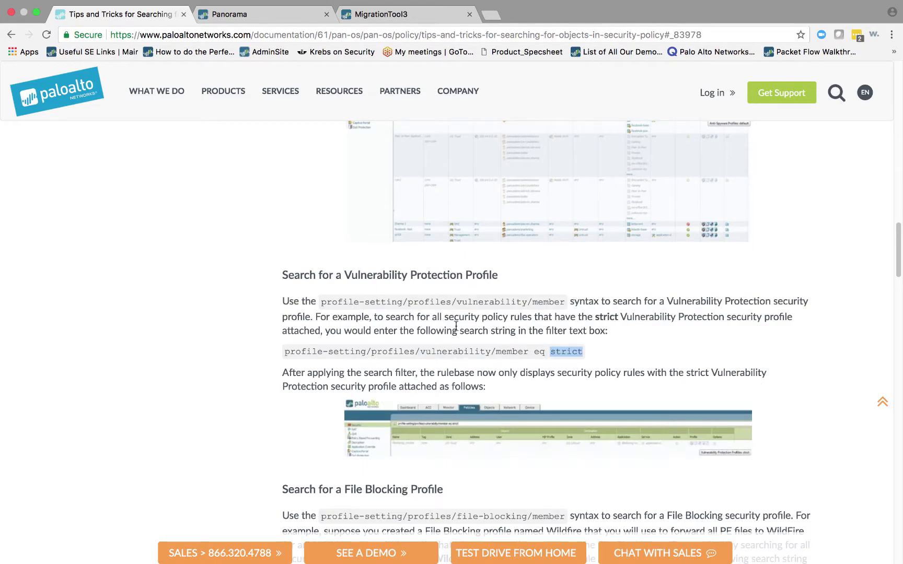
Step: Highlight 'profile', then the whole profile-setting/profiles/vulnerability/member eq strict search string
left_click(588, 365)
double_click(295, 350)
left_click(606, 350)
left_click_drag(585, 357, 281, 355)
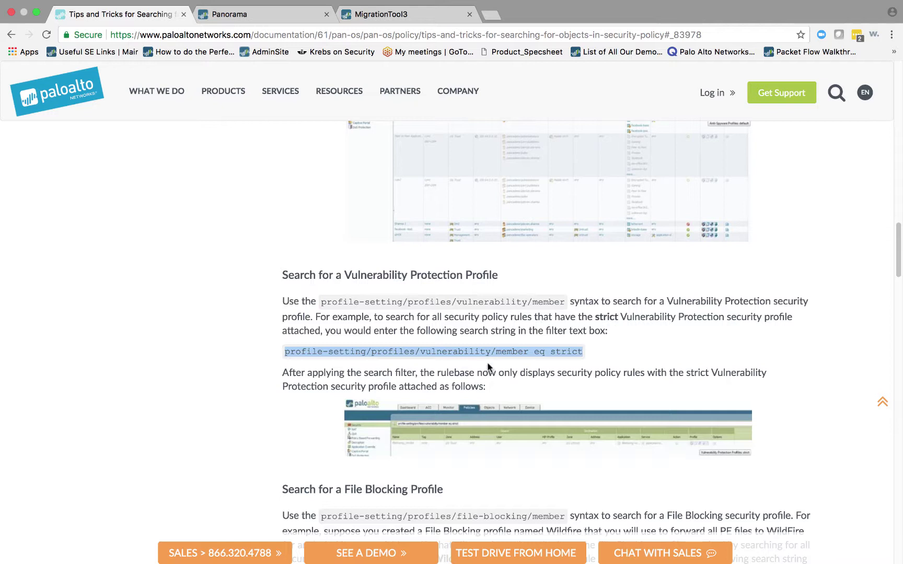
Step: Highlight 'vulnerability', 'member', 'eq' and 'strict' in the search string one at a time
double_click(472, 351)
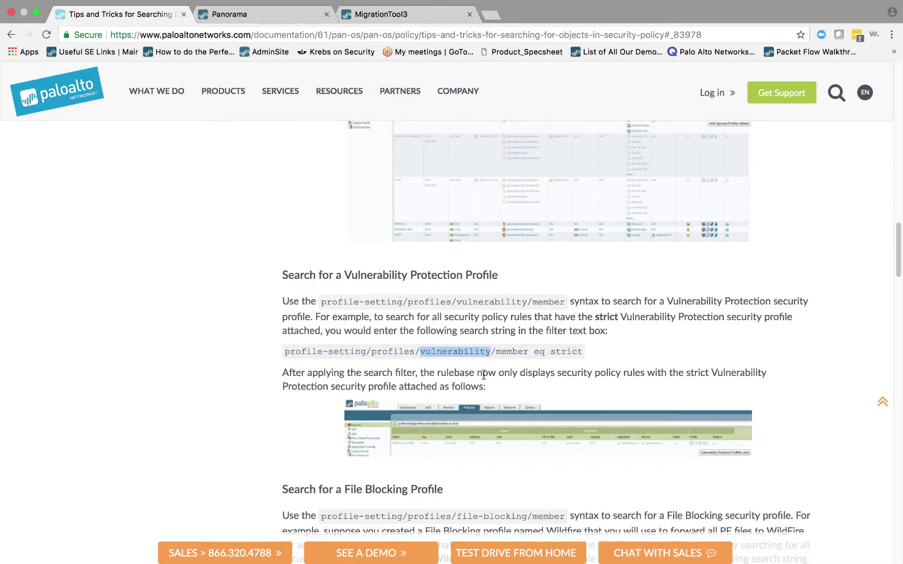
double_click(519, 350)
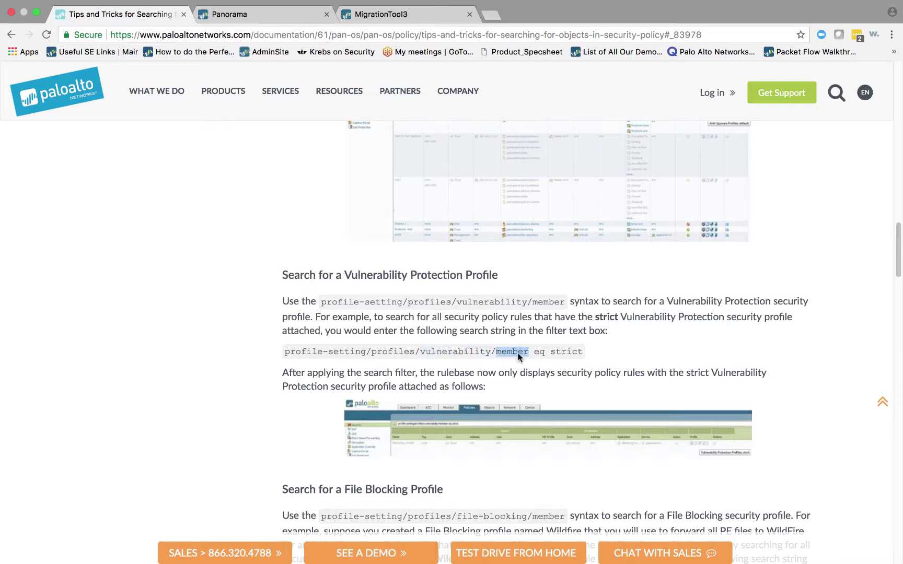
left_click(544, 350)
double_click(543, 350)
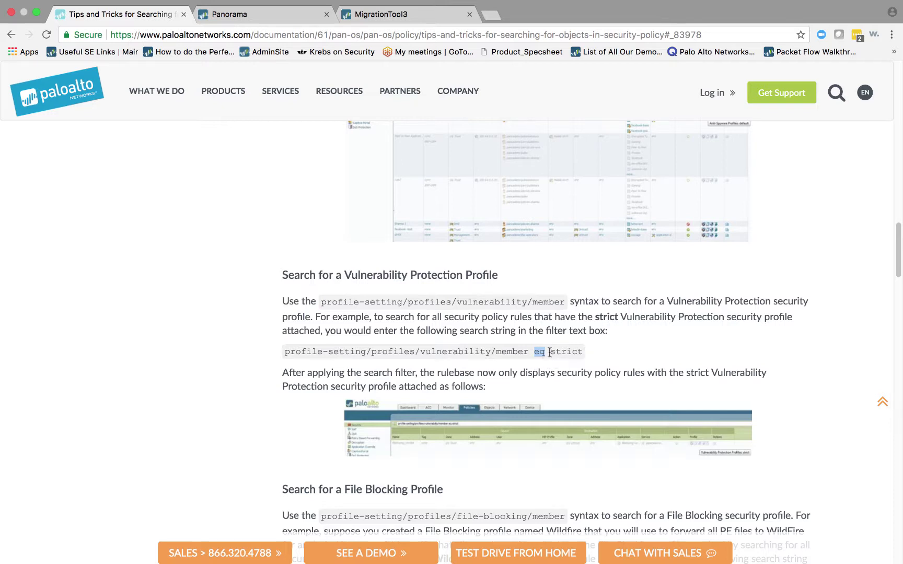
double_click(565, 350)
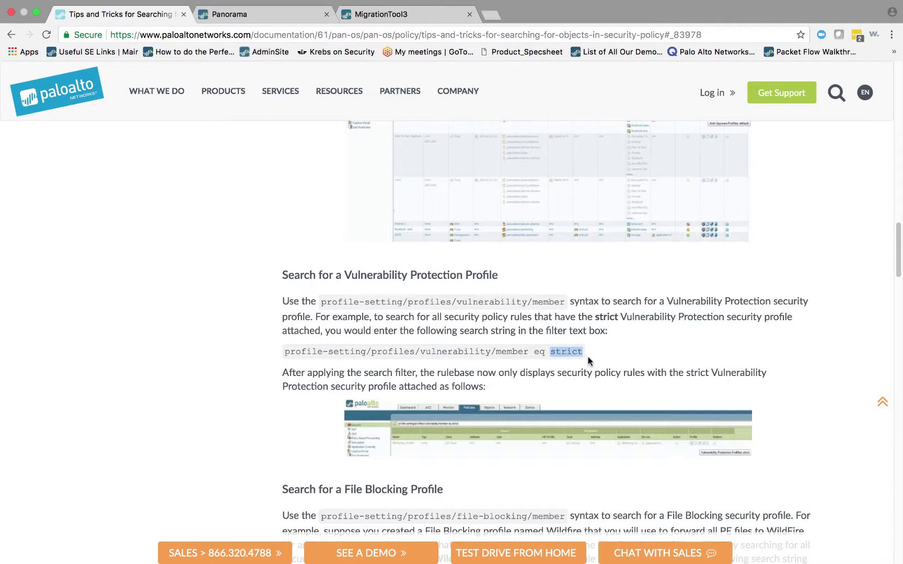
left_click(582, 355)
double_click(573, 353)
left_click(596, 351)
Step: In Panorama, change the pre-rules filter from 'neq strict' to 'eq strict' and apply it
left_click(228, 15)
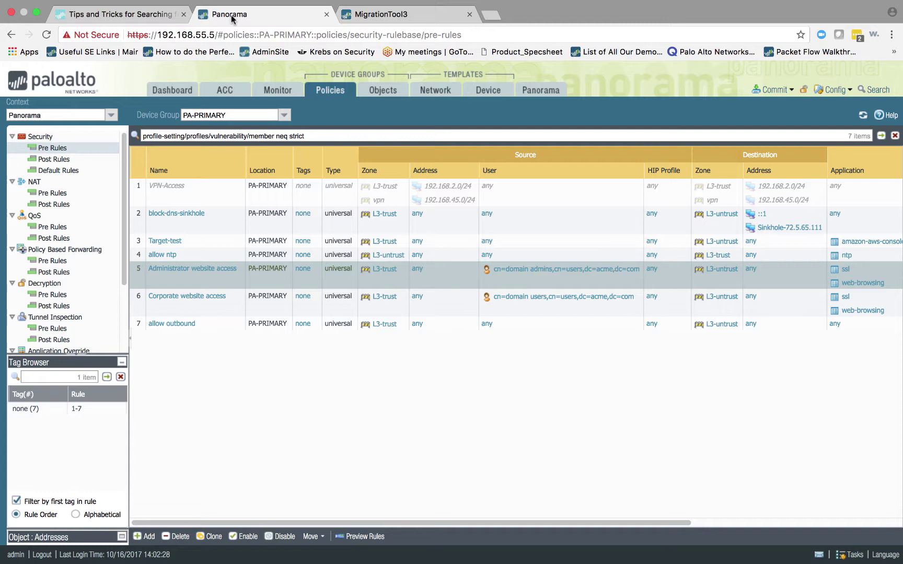
left_click(327, 135)
left_click_drag(302, 135, 141, 135)
left_click(322, 133)
left_click(278, 137)
key("BackSpace")
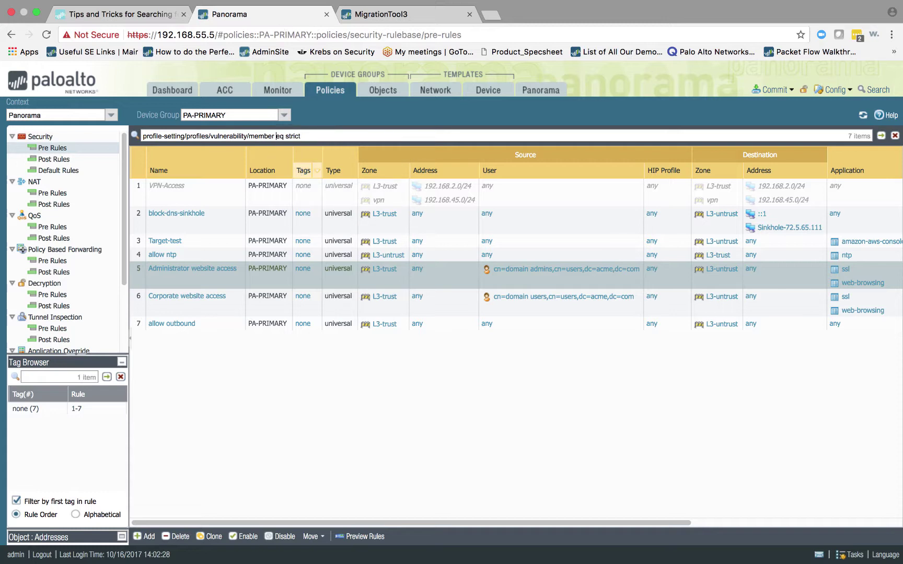
key("Return")
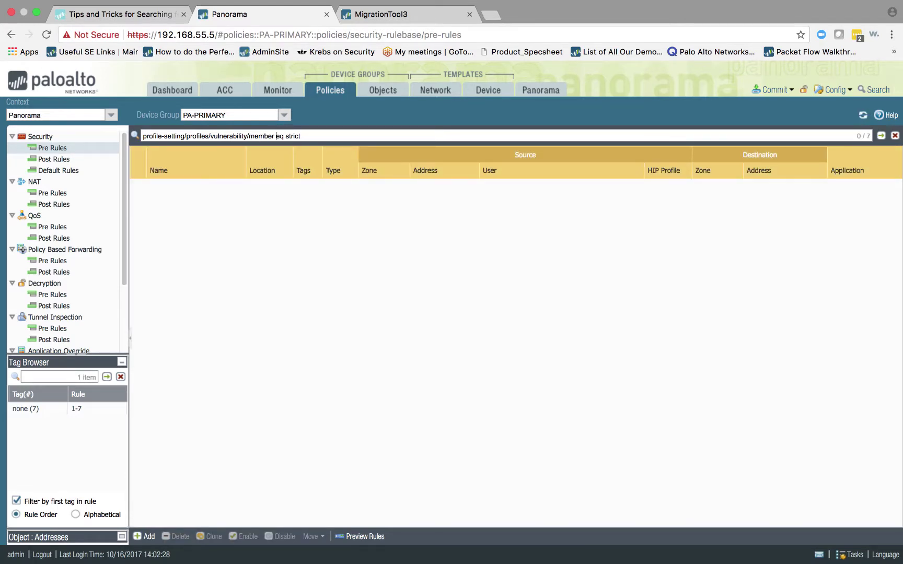
Step: Filter by 'eq default', then by 'neq strict' again, listing all 7 rules
key("BackSpace")
key("BackSpace")
key("BackSpace")
key("BackSpace")
key("BackSpace")
key("BackSpace")
type("default")
key("Return")
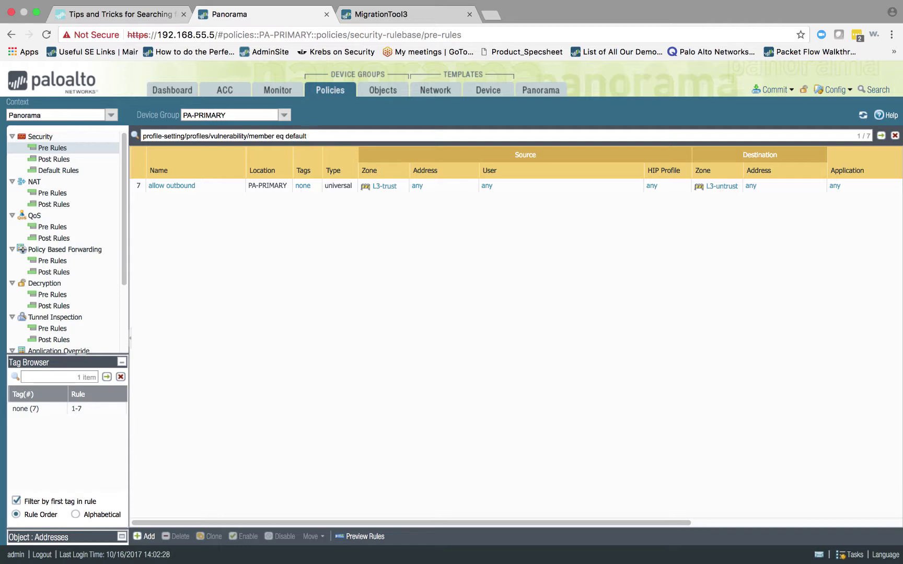
key("BackSpace")
key("BackSpace")
key("BackSpace")
key("BackSpace")
key("BackSpace")
key("BackSpace")
key("BackSpace")
key("BackSpace")
key("BackSpace")
key("BackSpace")
key("BackSpace")
type("neq strict")
key("Return")
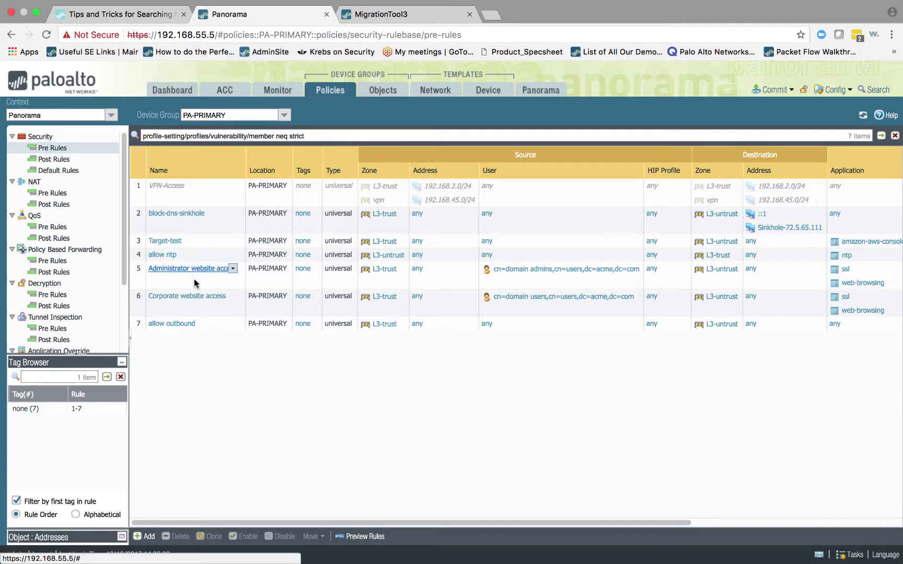
left_click(196, 303)
left_click(196, 303)
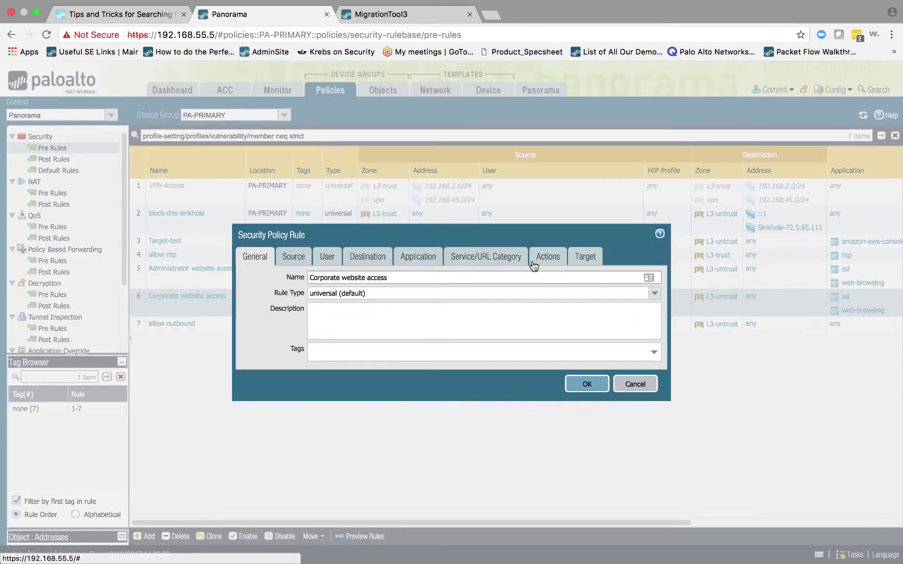
left_click(543, 258)
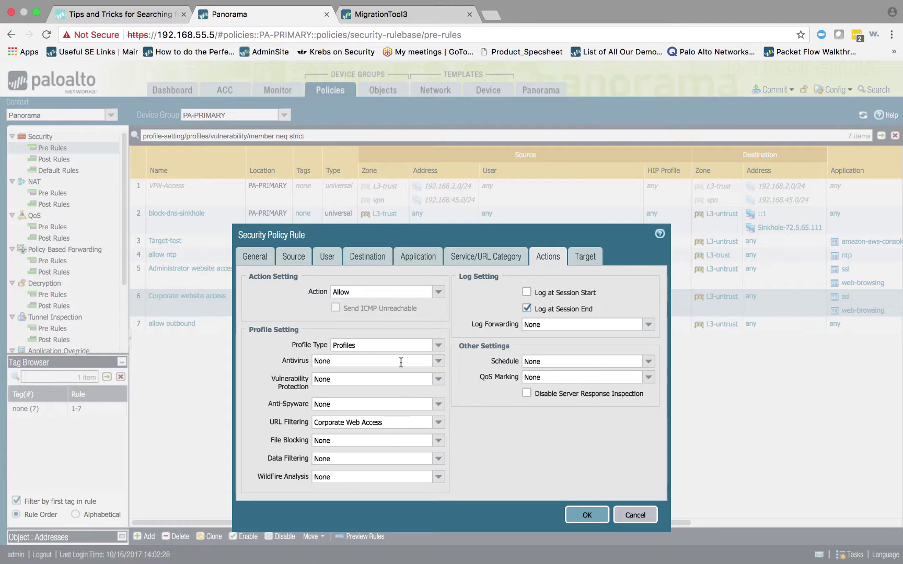
left_click(438, 380)
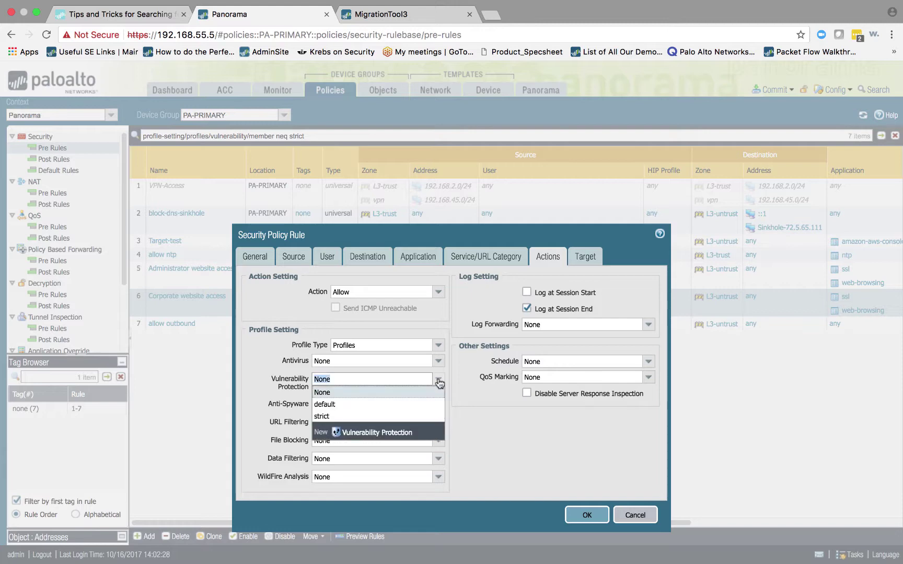
left_click(505, 437)
left_click(624, 513)
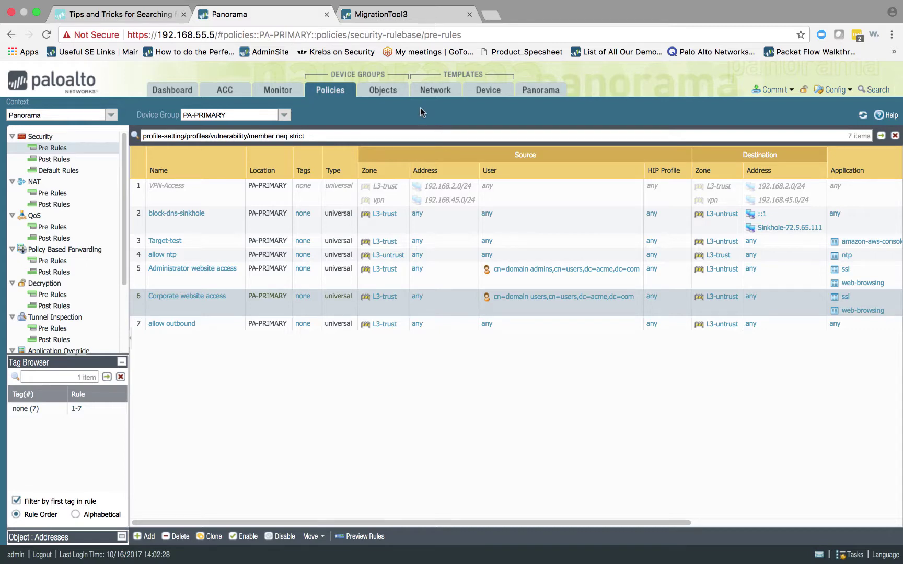
Step: In MigrationTool3, show PA-PRIMARY's 7 security rules from Panorama_config.xml
left_click(388, 16)
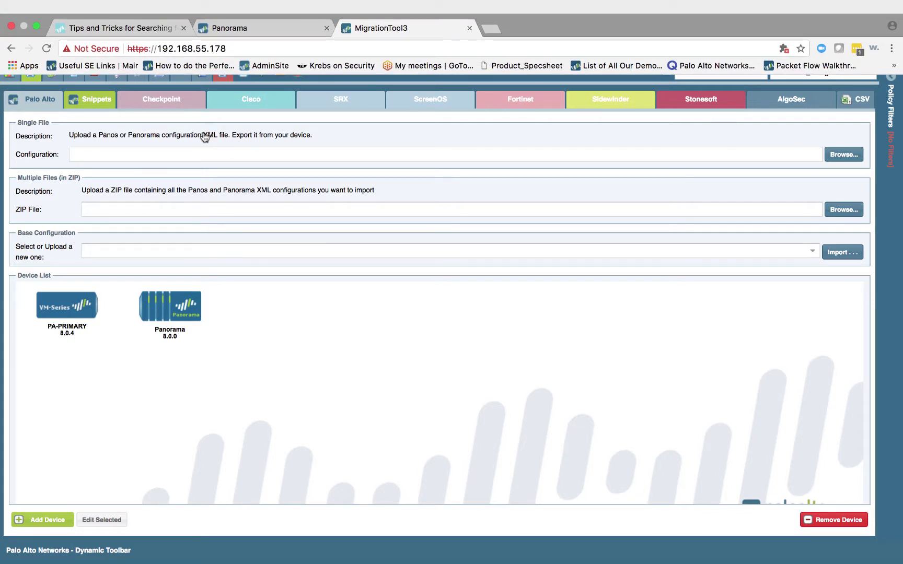
left_click(93, 74)
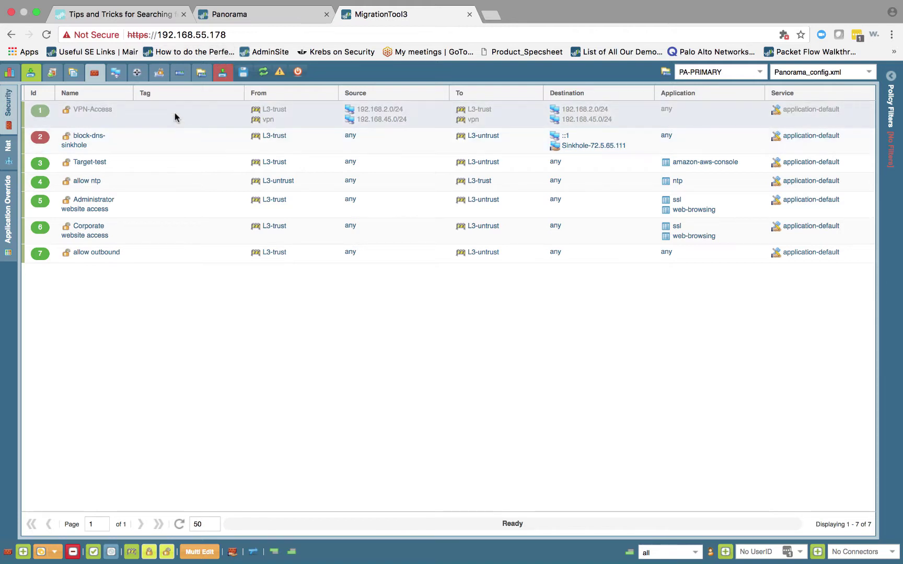
left_click(262, 21)
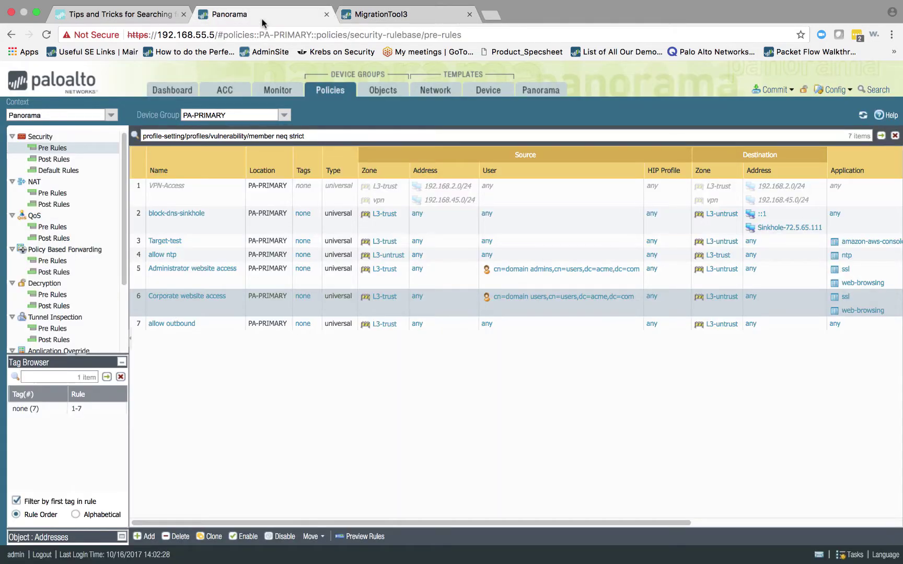
left_click(403, 16)
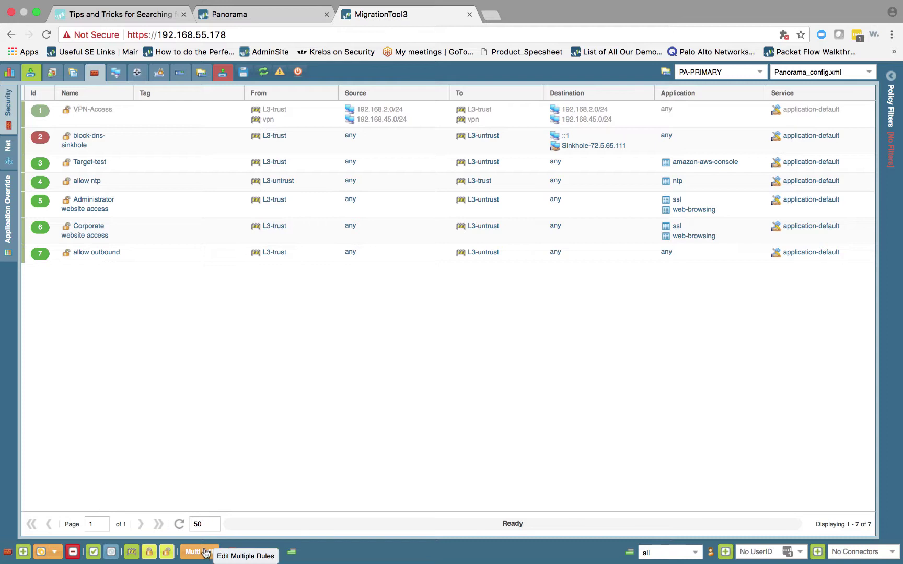
Step: Select rows 3–7, from Target-test through allow outbound
left_click(134, 164)
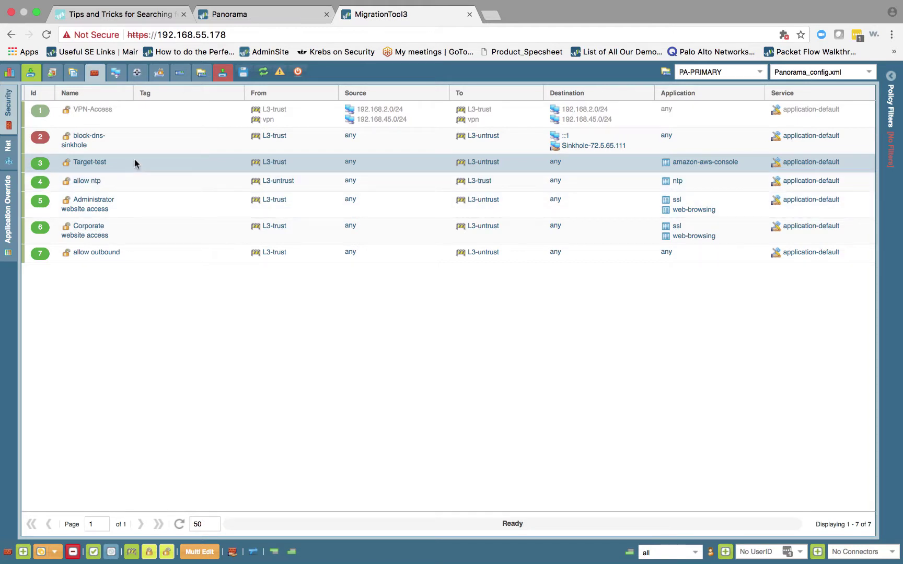
left_click(140, 259, "shift")
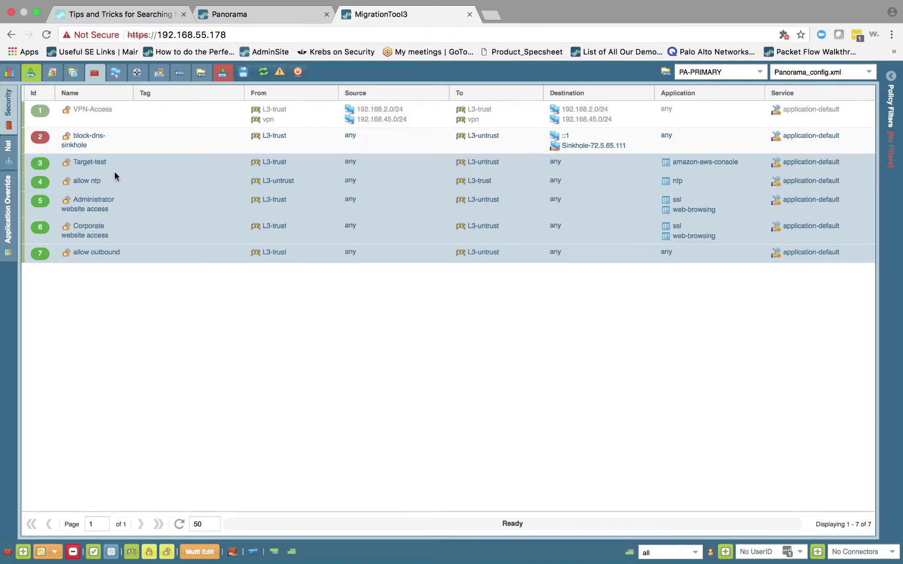
Step: Multi-edit rules 3–7 to profile type Profiles with the strict vulnerability profile, then save
left_click(199, 552)
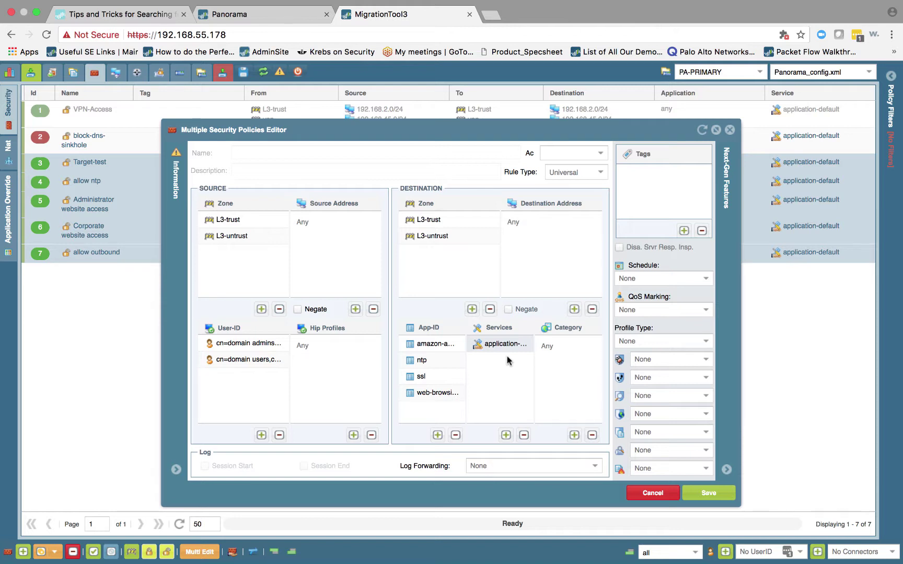
left_click(705, 344)
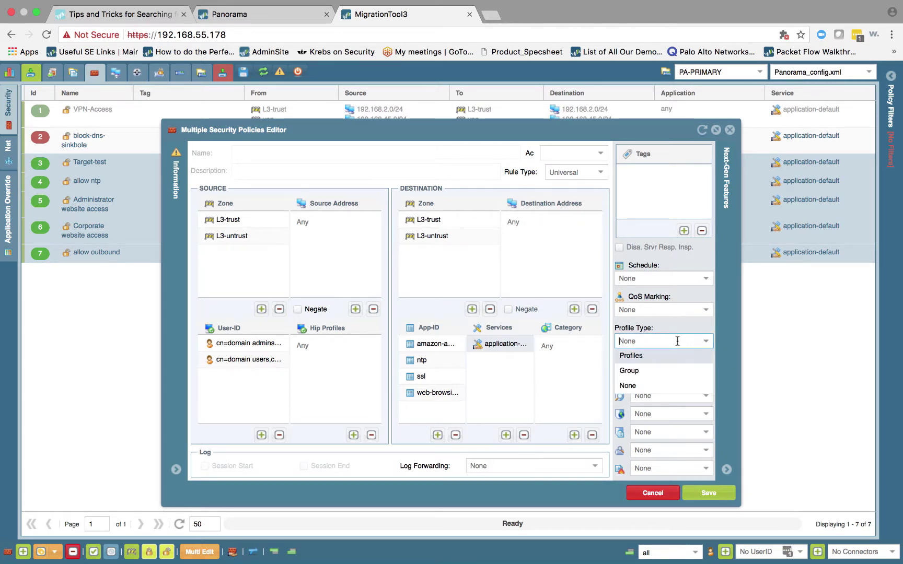
left_click(647, 360)
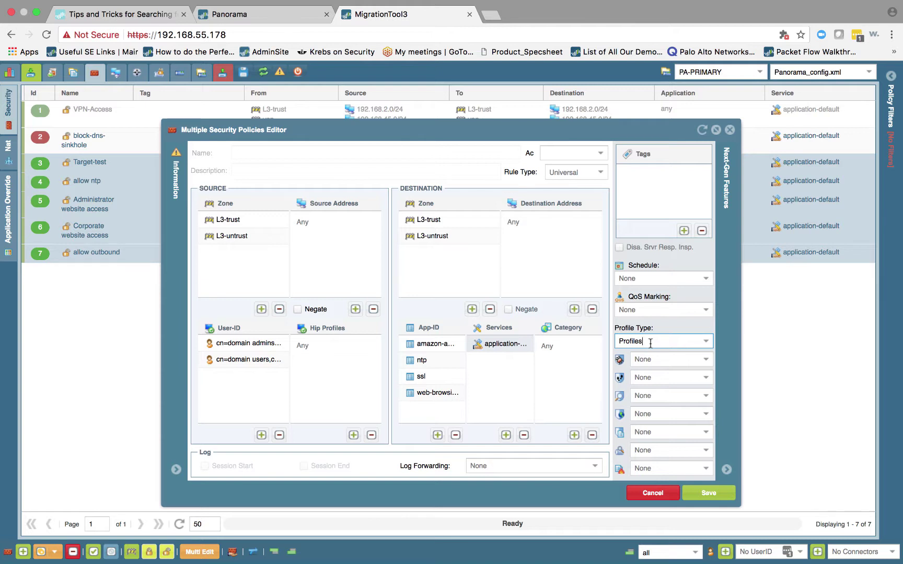
left_click(707, 377)
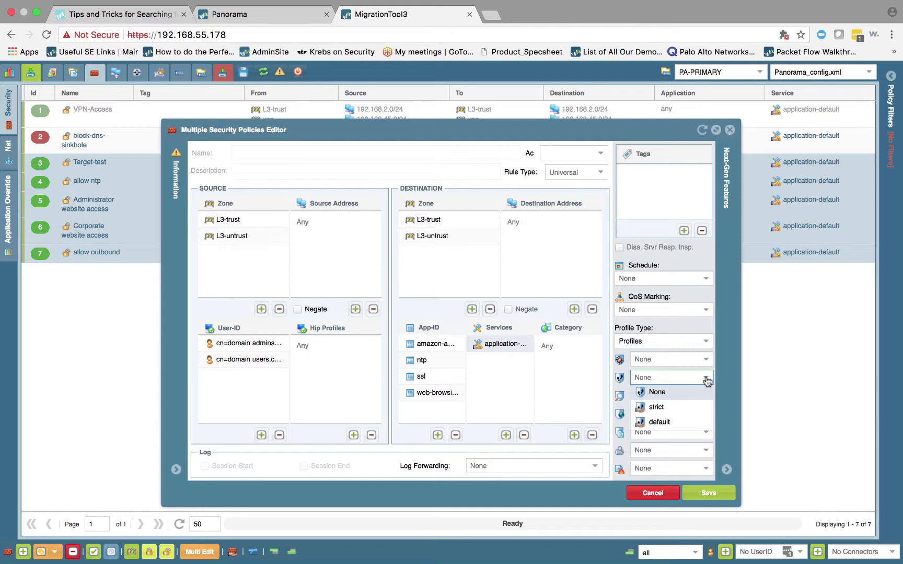
left_click(659, 407)
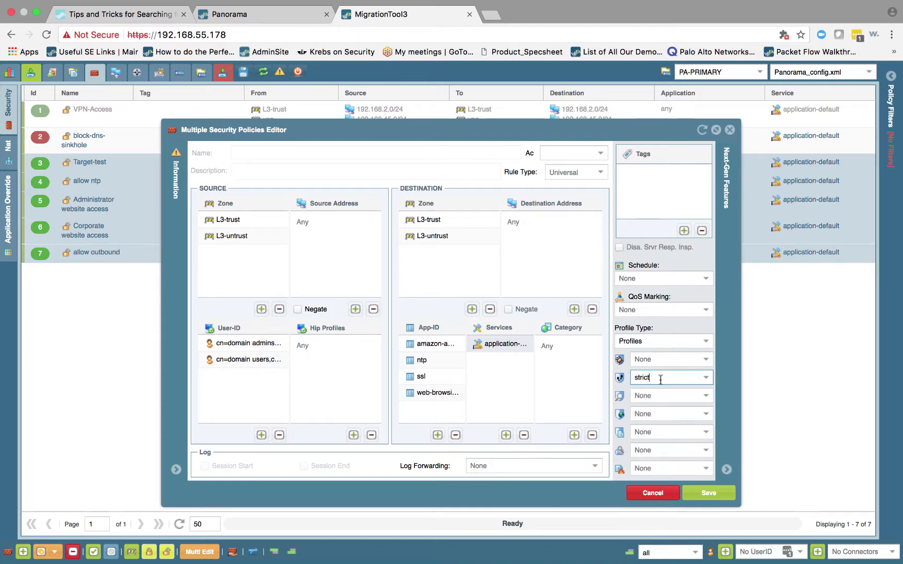
left_click(717, 496)
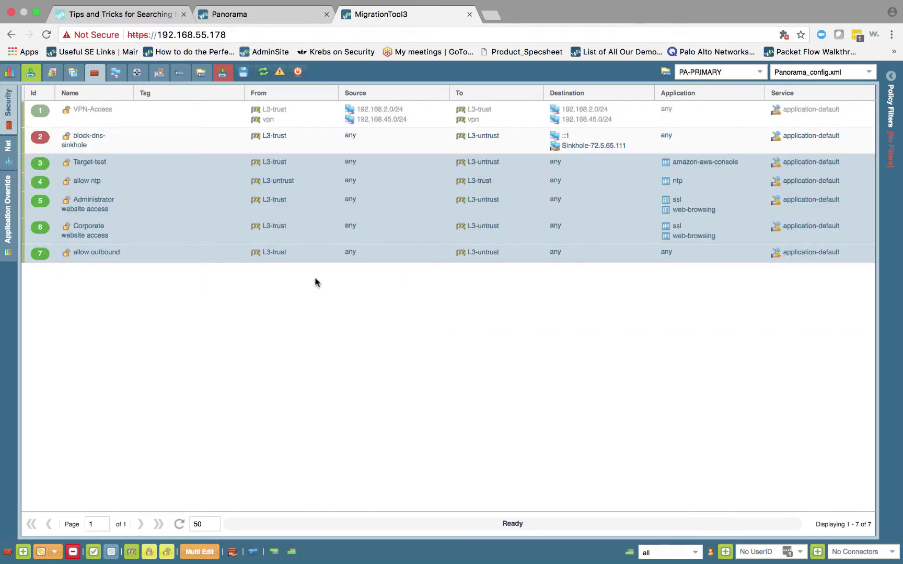
Step: Regenerate the API requests in the Mappings area's API Output Manager
left_click(223, 75)
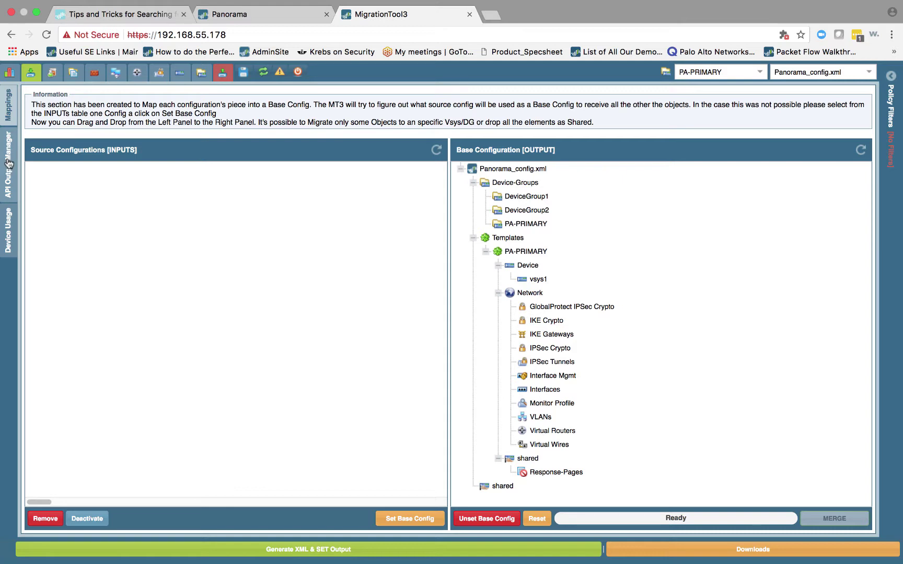
left_click(9, 163)
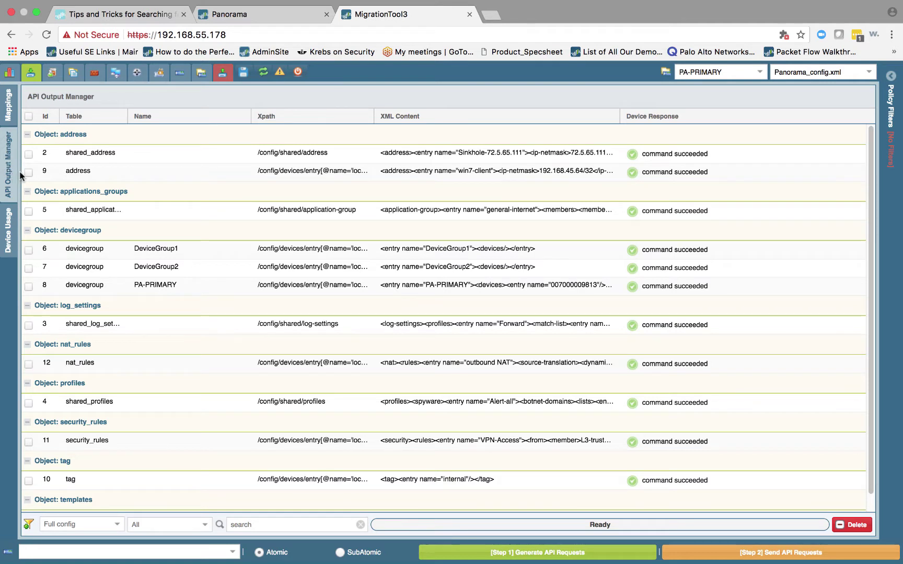
left_click(547, 554)
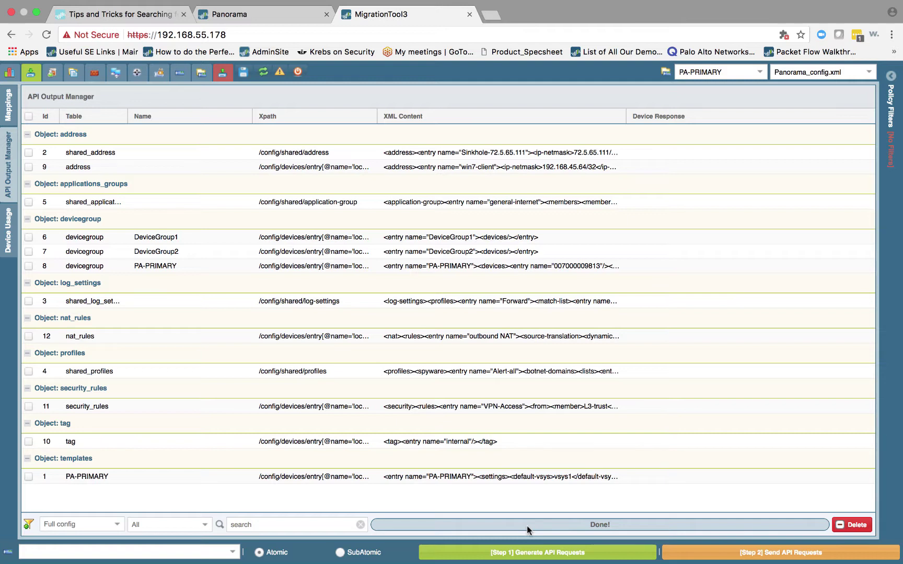
Step: Send all 12 API requests to Panorama with PA-PRIMARY as the device group
left_click(766, 555)
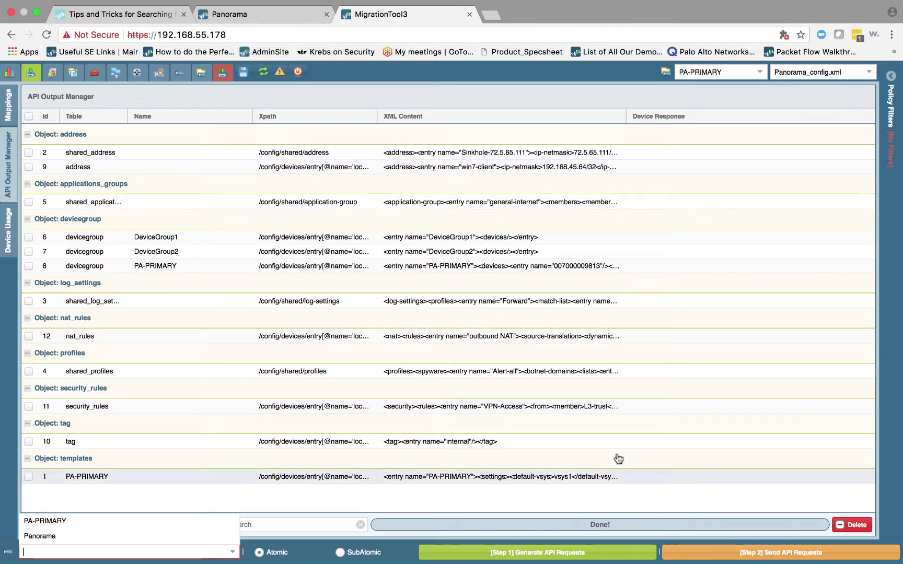
left_click(233, 552)
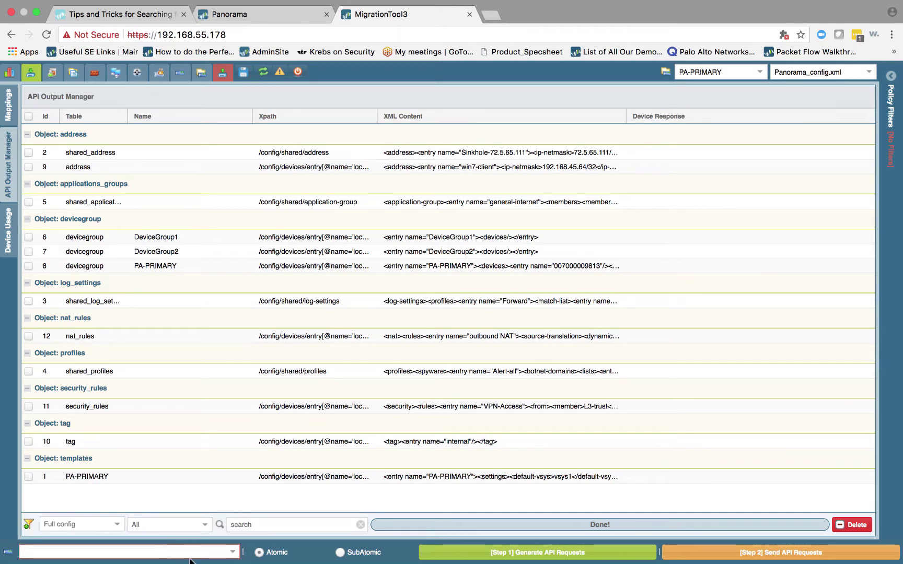
left_click(233, 552)
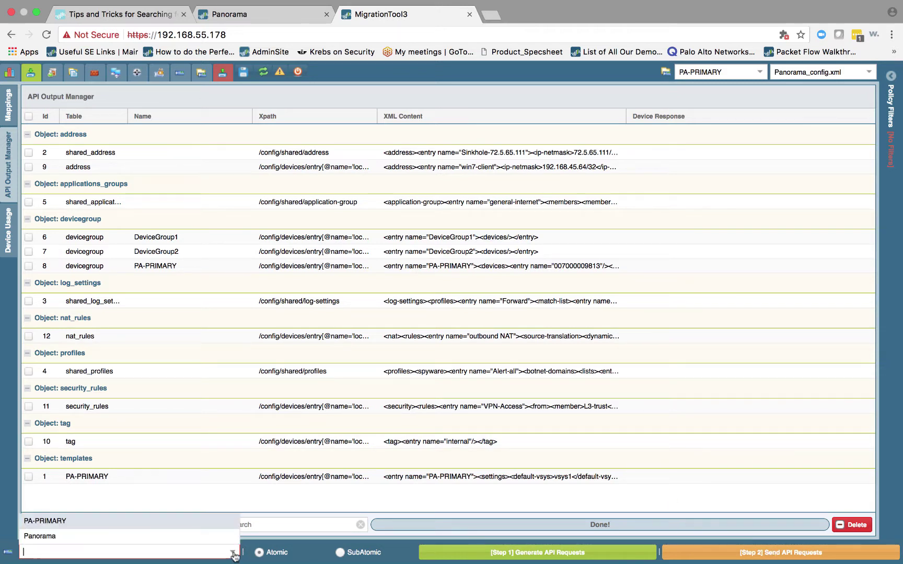
left_click(146, 536)
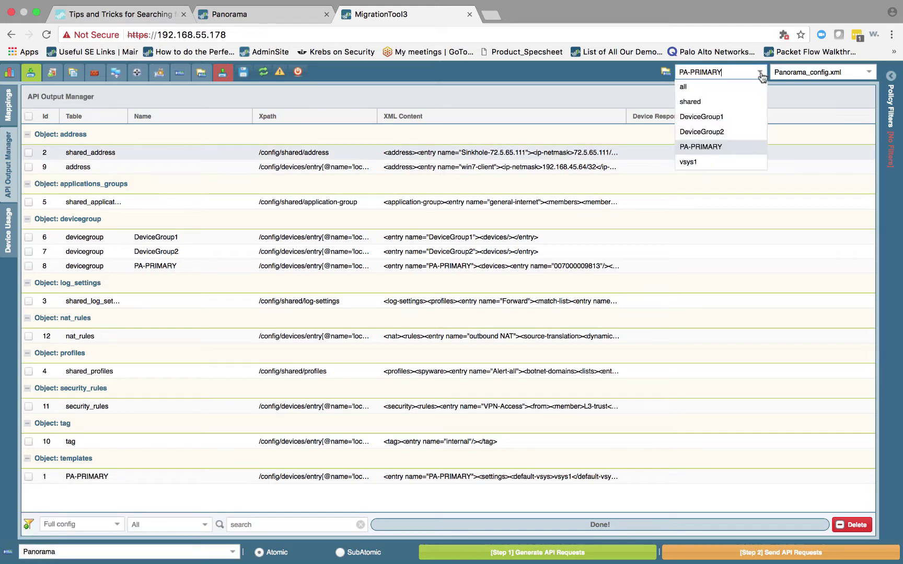
left_click(723, 147)
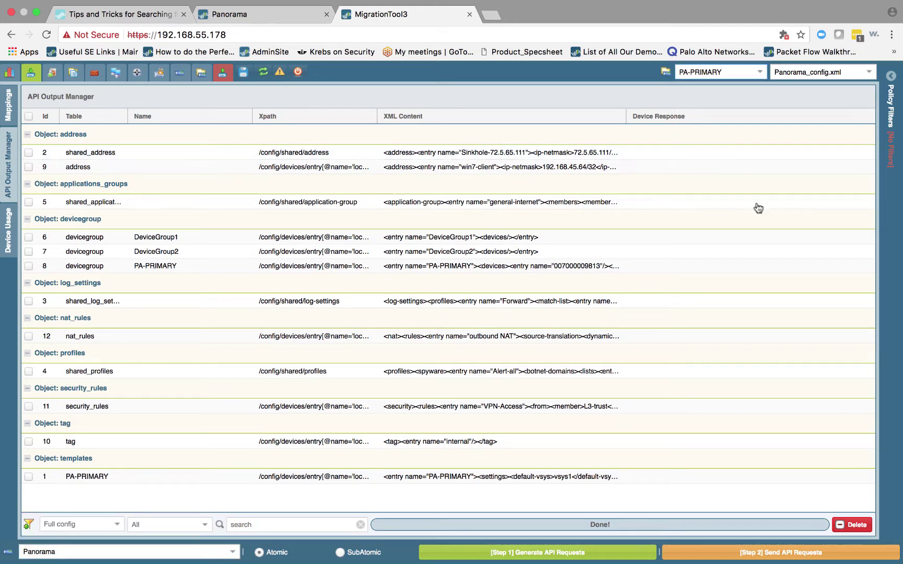
left_click(785, 552)
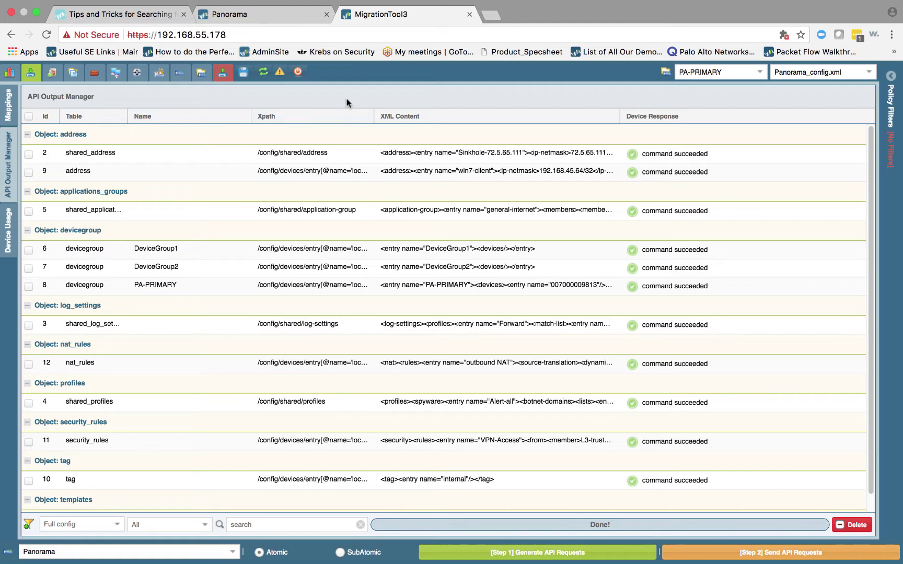
Step: Filter Panorama pre-rules by 'vulnerability/member eq strict', showing Target-test through allow outbound
left_click(231, 14)
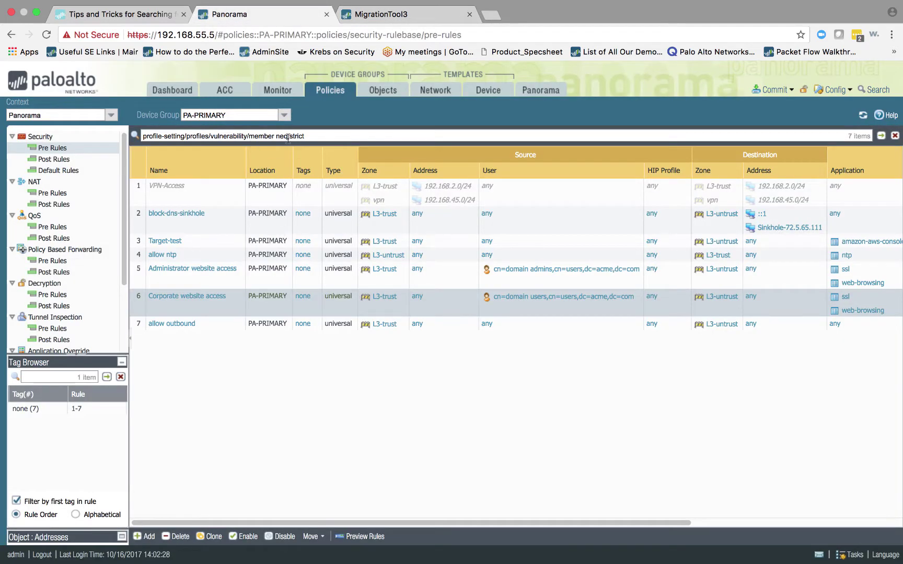
left_click(311, 135)
key("Return")
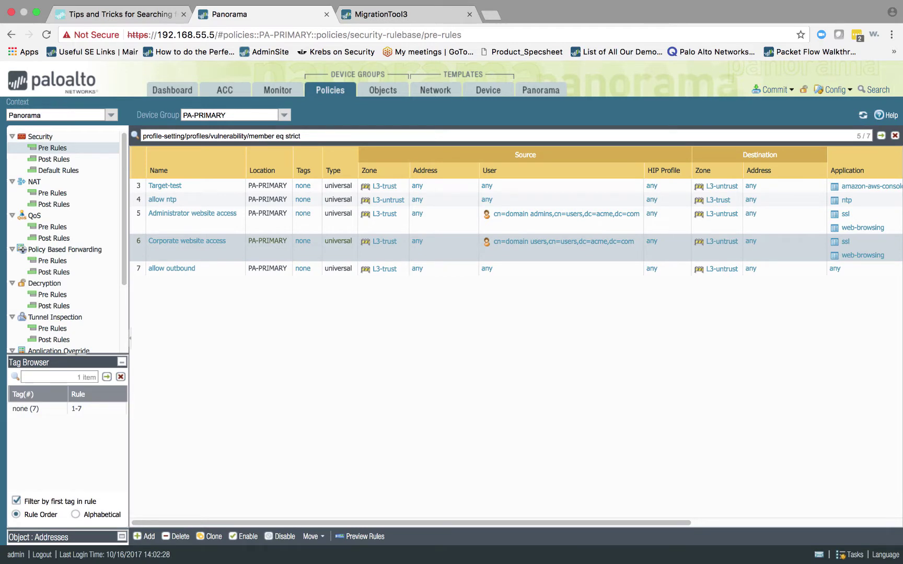